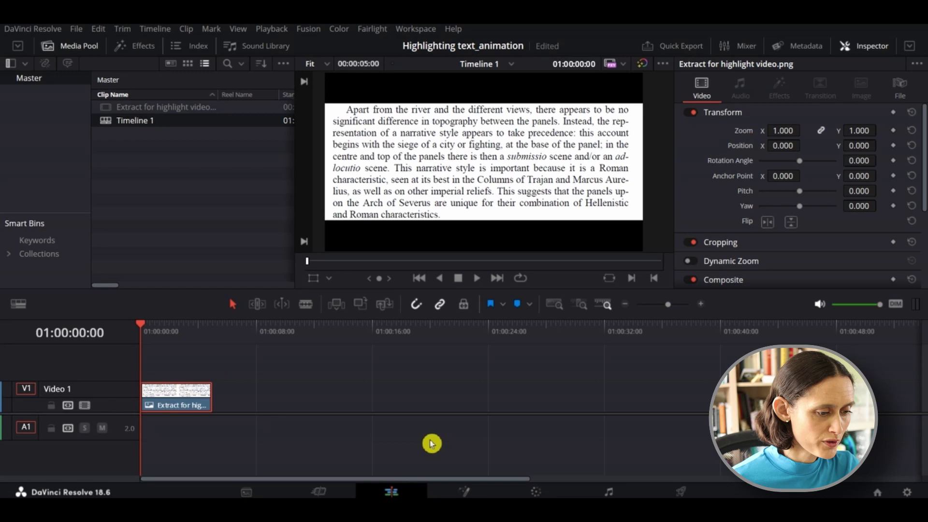
On the Fusion page, move the MediaIn1 and MediaOut1 nodes lower in the node graph
{"action": "left_click", "coordinate": [467, 492]}
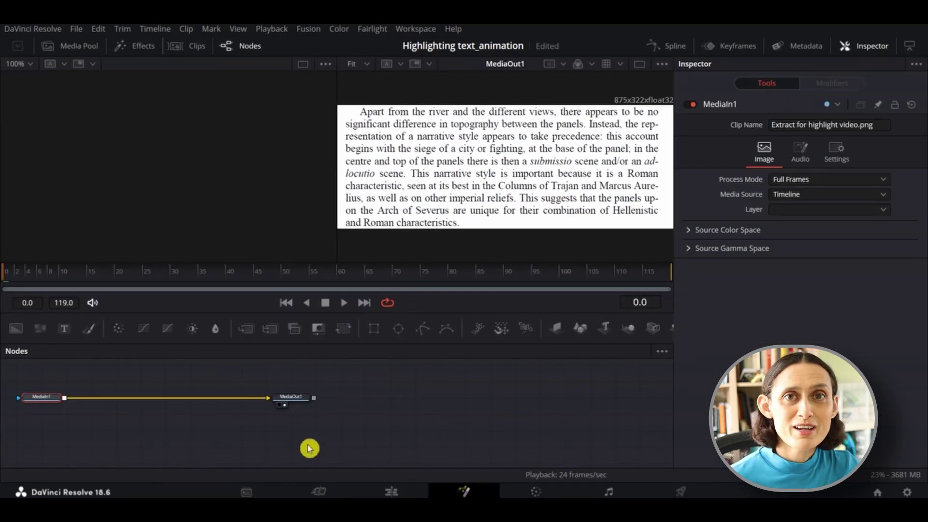
{"action": "left_click_drag", "start_coordinate": [344, 454], "coordinate": [21, 359]}
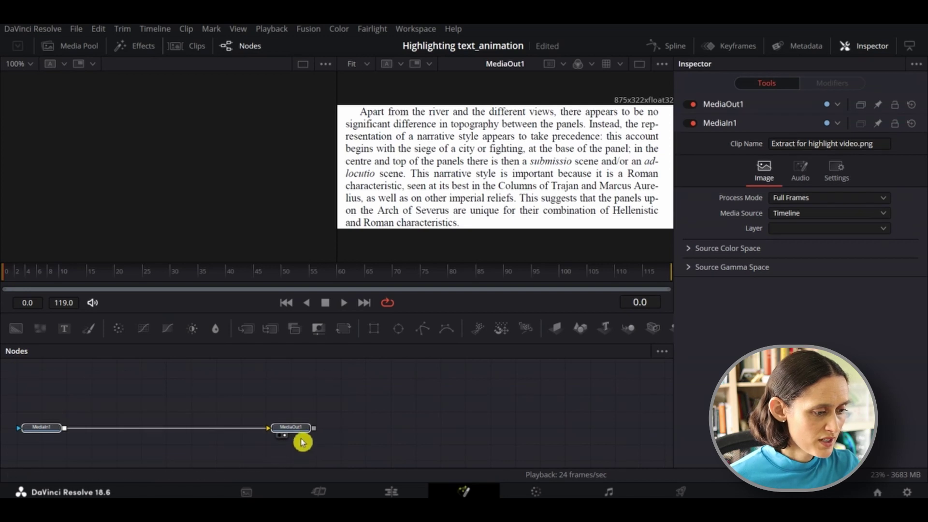
{"action": "left_click_drag", "start_coordinate": [303, 431], "coordinate": [502, 452]}
{"action": "left_click", "coordinate": [392, 451]}
{"action": "left_click", "coordinate": [501, 452]}
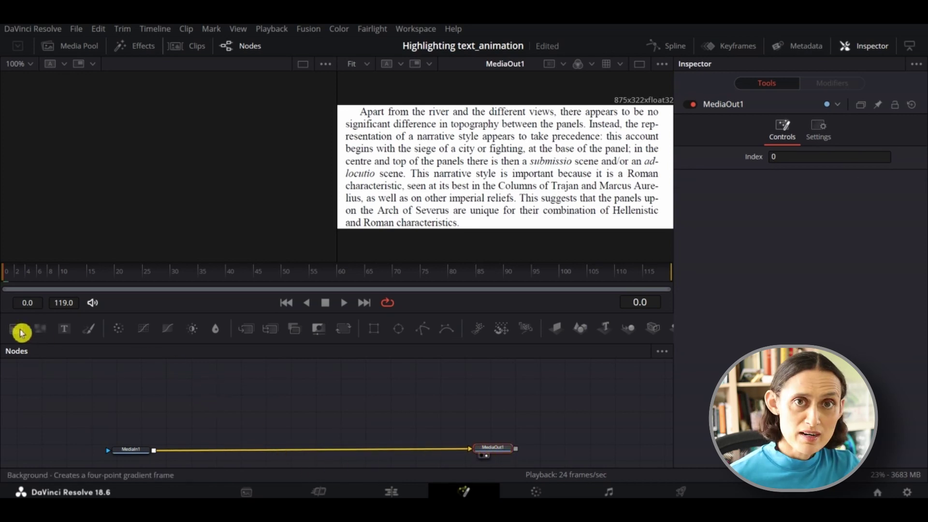
Add Background1 and Rectangle1 nodes and wire Rectangle1 into Background1's mask input
{"action": "left_click_drag", "start_coordinate": [21, 333], "coordinate": [145, 412]}
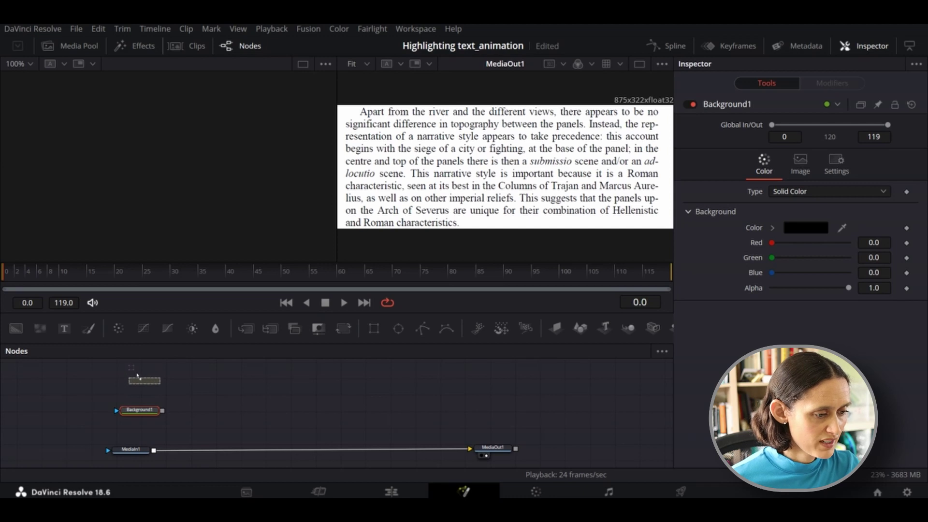
{"action": "left_click_drag", "start_coordinate": [134, 373], "coordinate": [140, 381]}
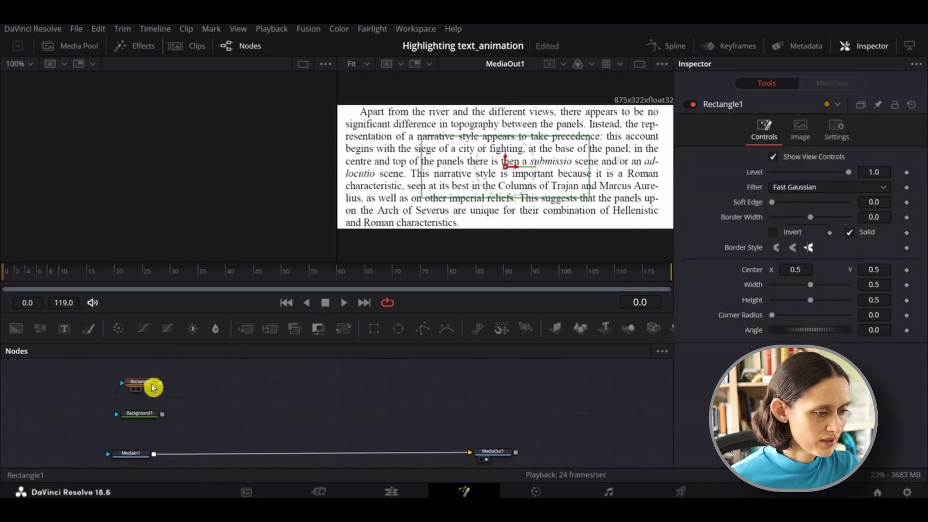
{"action": "left_click_drag", "start_coordinate": [161, 382], "coordinate": [157, 421]}
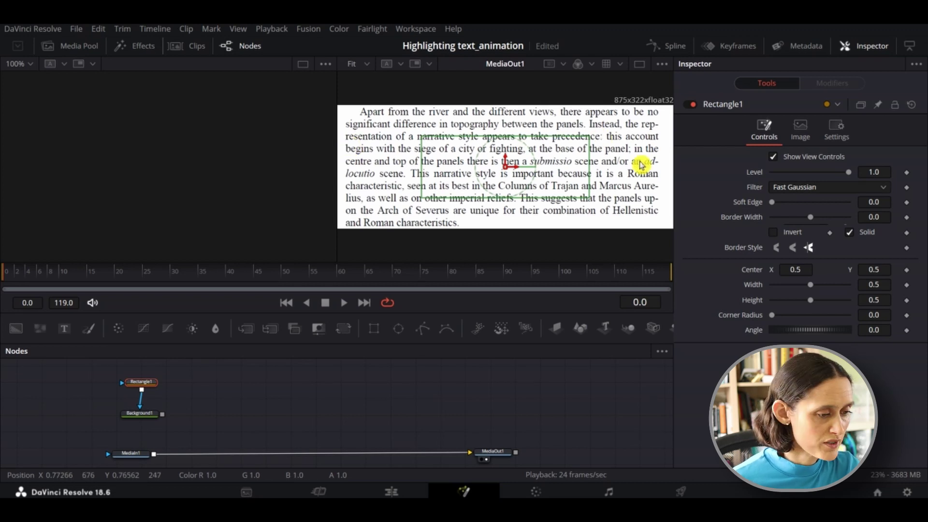
Size Rectangle1 to 0.22 by 0.102 and center it over "Instead, the rep-" at 0.856, 0.842
{"action": "left_click_drag", "start_coordinate": [813, 289], "coordinate": [783, 304]}
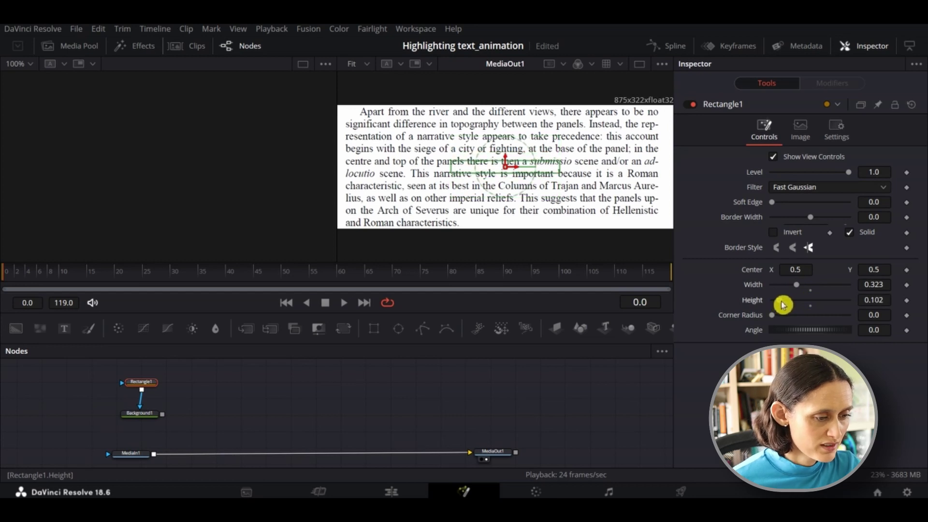
{"action": "left_click_drag", "start_coordinate": [508, 166], "coordinate": [622, 127]}
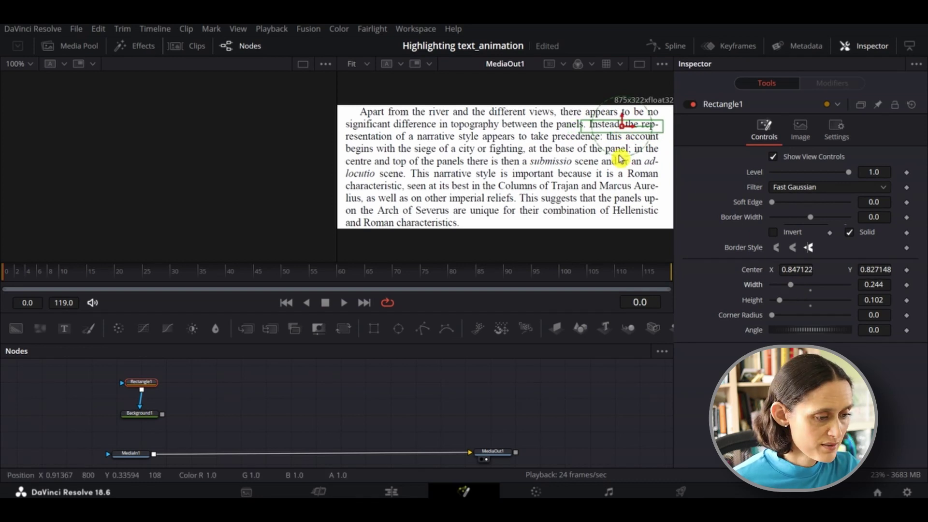
{"action": "left_click_drag", "start_coordinate": [626, 128], "coordinate": [630, 130]}
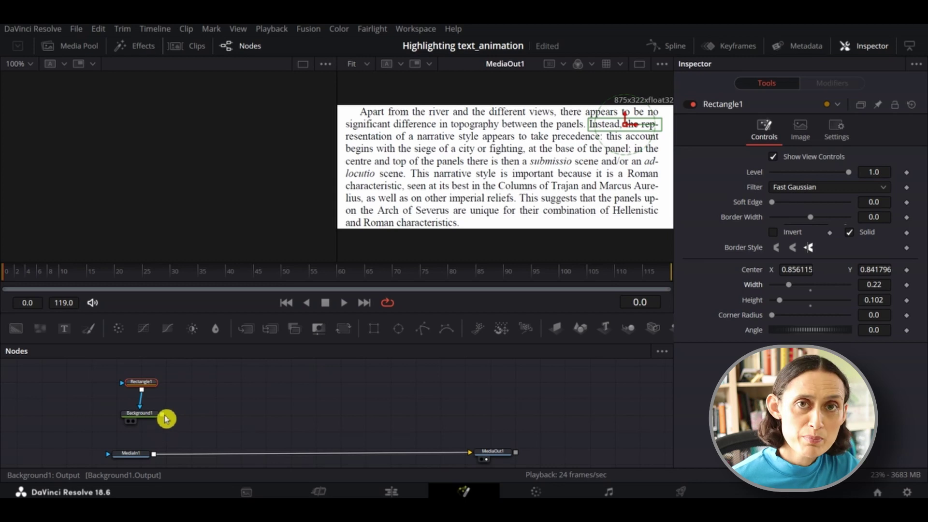
Merge Background1 over MediaIn1 as Merge1 and set Background1's color to yellow #ffff11
{"action": "left_click_drag", "start_coordinate": [166, 419], "coordinate": [157, 460]}
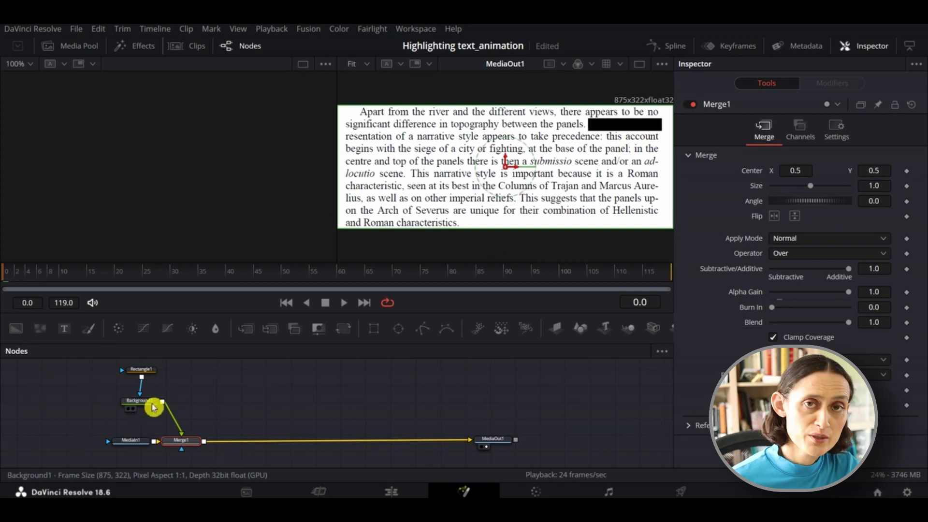
{"action": "mouse_move", "coordinate": [154, 406]}
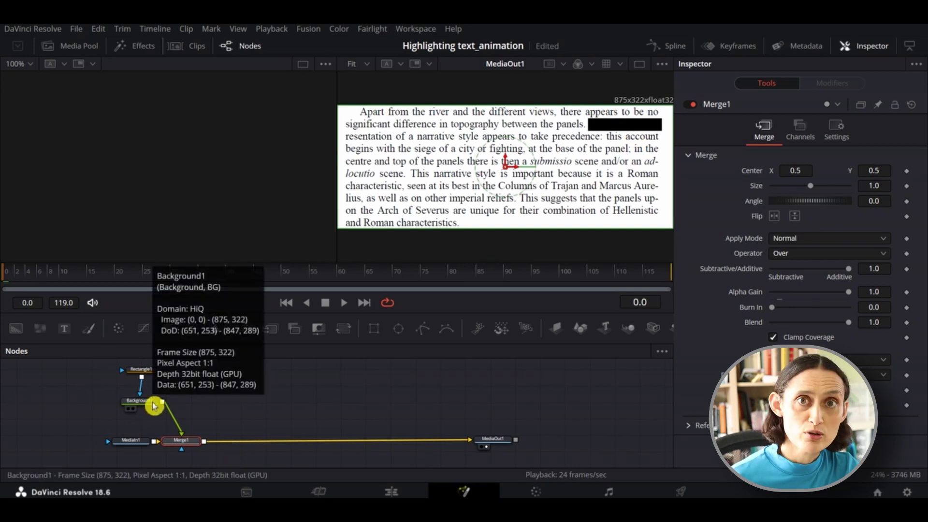
{"action": "left_click", "coordinate": [150, 404]}
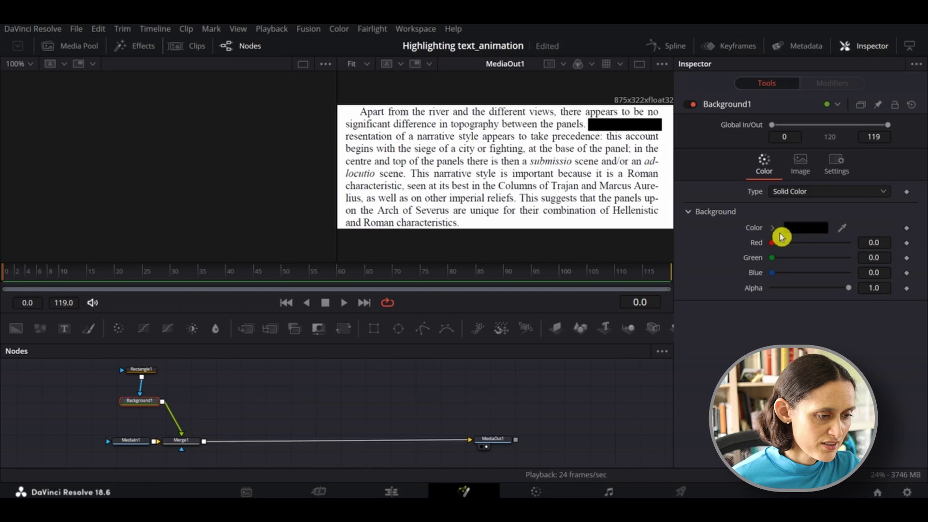
{"action": "left_click", "coordinate": [804, 230]}
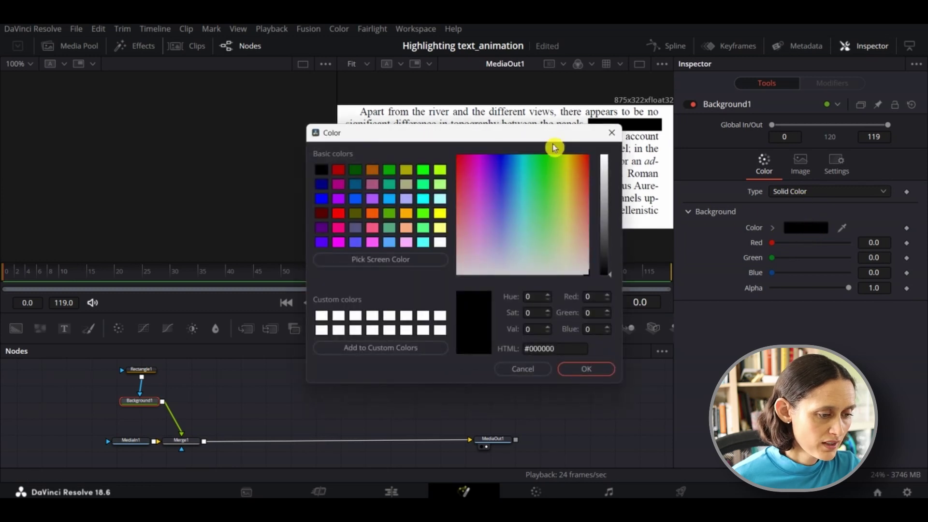
{"action": "left_click_drag", "start_coordinate": [554, 147], "coordinate": [455, 145]}
{"action": "left_click", "coordinate": [468, 161]}
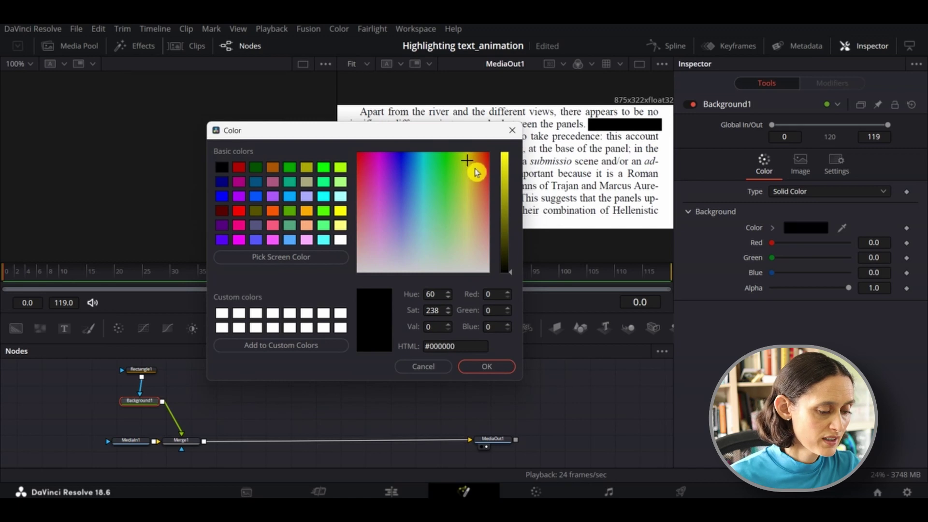
{"action": "left_click_drag", "start_coordinate": [514, 271], "coordinate": [506, 154]}
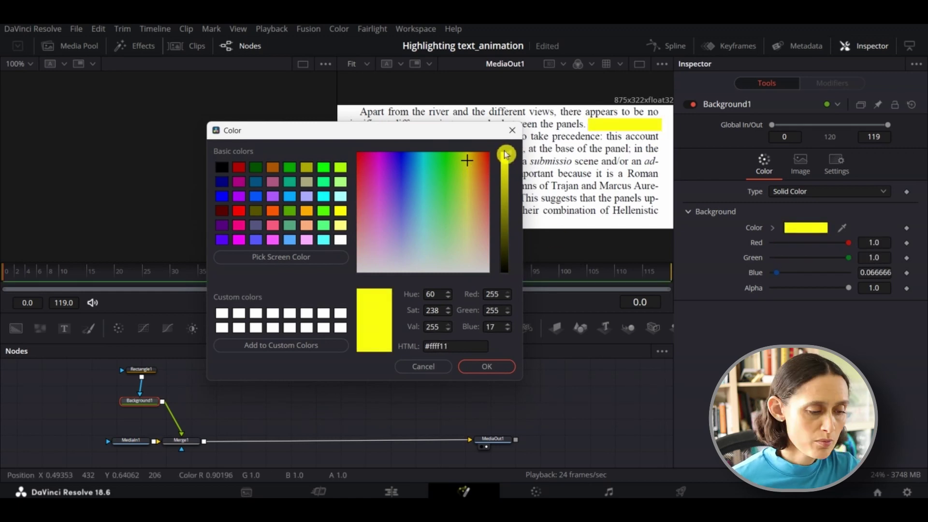
{"action": "left_click", "coordinate": [488, 366]}
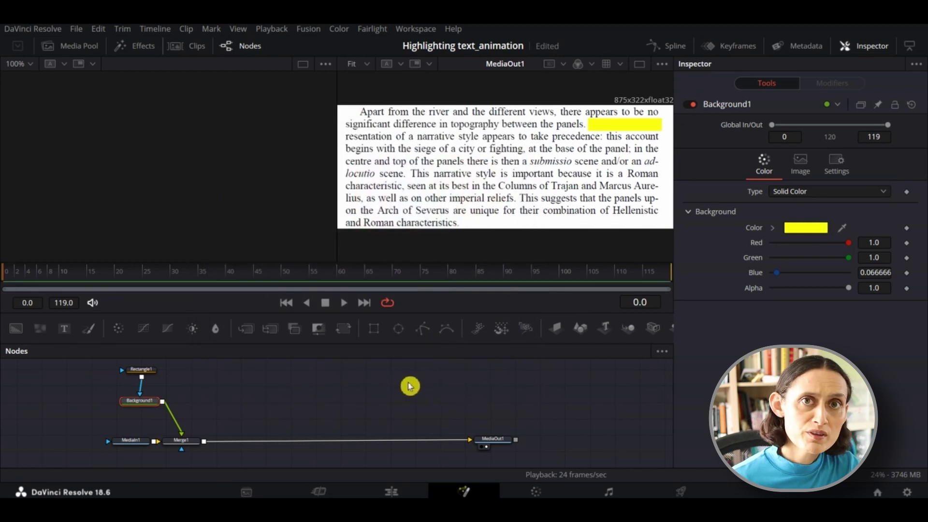
Set Merge1's Apply Mode to Darken and shift Rectangle1 and Background1 to the right
{"action": "left_click", "coordinate": [190, 446]}
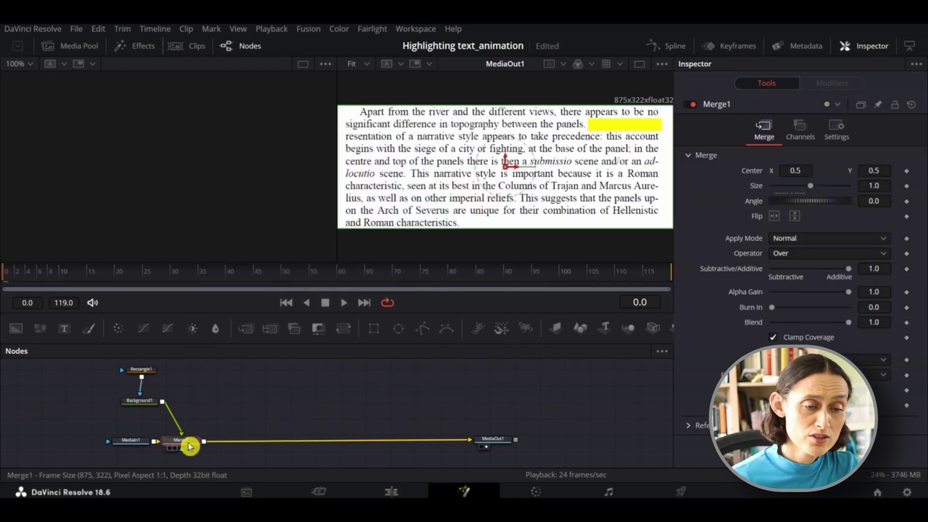
{"action": "left_click", "coordinate": [792, 240]}
{"action": "left_click", "coordinate": [799, 303]}
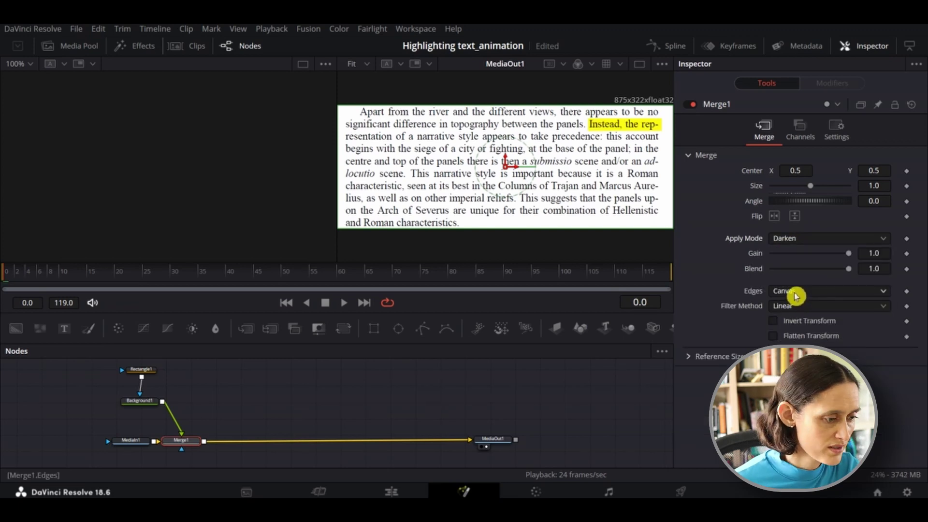
{"action": "left_click_drag", "start_coordinate": [76, 370], "coordinate": [215, 428]}
{"action": "left_click_drag", "start_coordinate": [162, 405], "coordinate": [169, 368]}
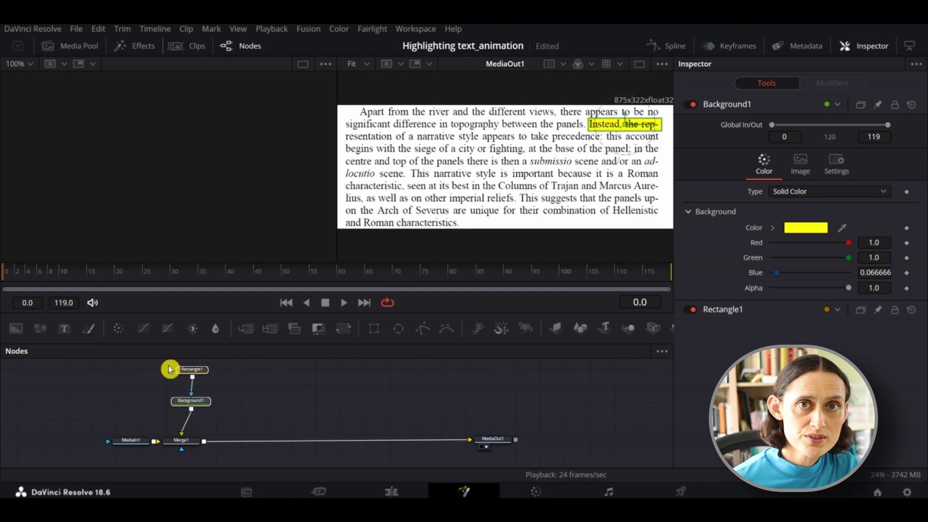
Paste copies Rectangle1_1 and Background1_1, then move Merge1 right and MediaIn1 left for room
{"action": "left_click", "coordinate": [285, 388]}
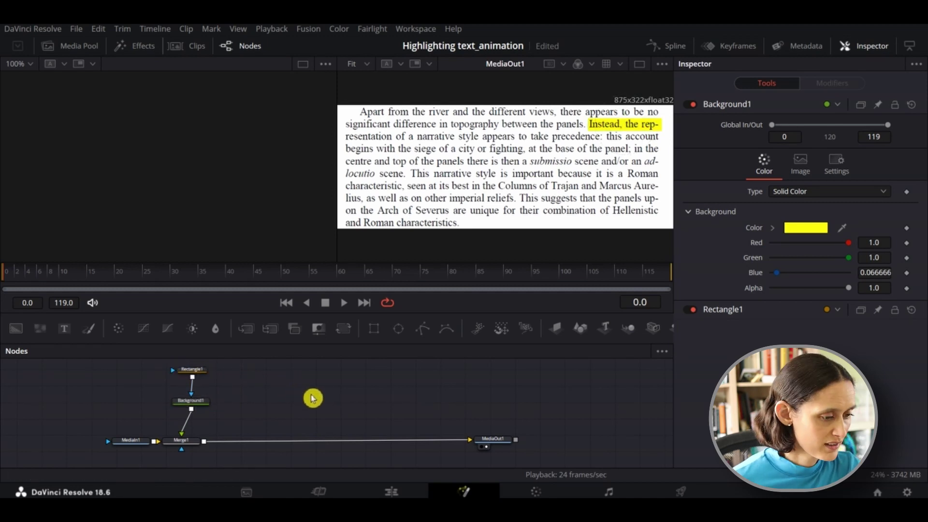
{"action": "key", "text": "ctrl+v"}
{"action": "left_click_drag", "start_coordinate": [296, 384], "coordinate": [289, 410]}
{"action": "left_click_drag", "start_coordinate": [187, 444], "coordinate": [222, 441]}
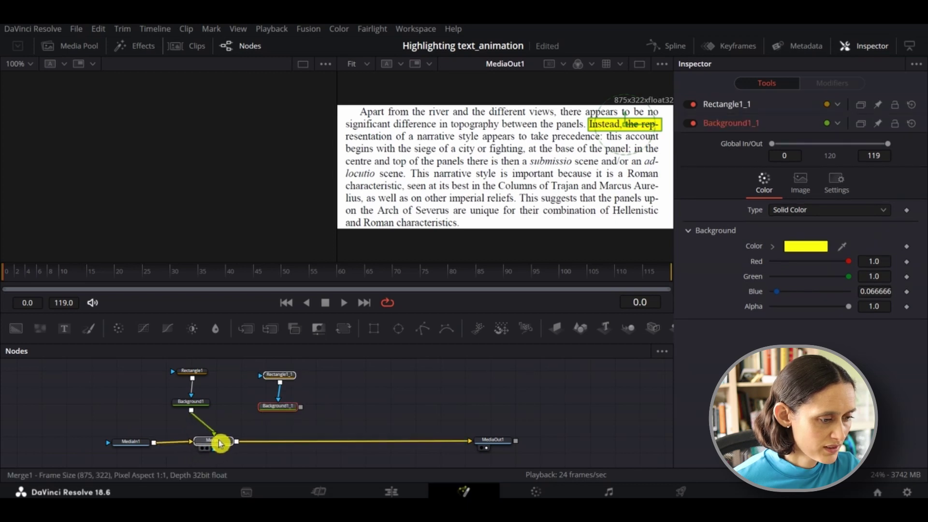
{"action": "left_click_drag", "start_coordinate": [138, 445], "coordinate": [107, 443]}
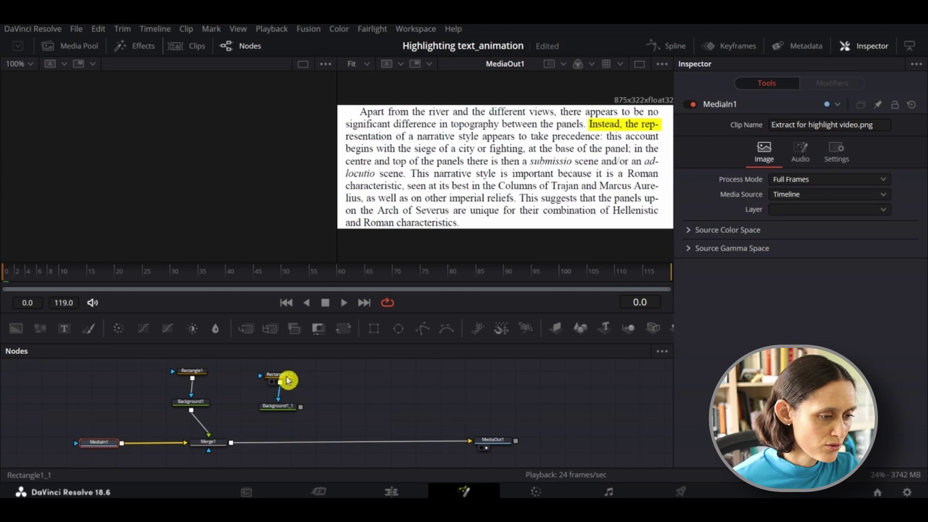
Move Rectangle1_1 onto the next line and widen it to 0.772, centered at 0.406, 0.739
{"action": "left_click", "coordinate": [287, 379]}
{"action": "scroll", "coordinate": [286, 378], "scroll_direction": "up", "scroll_amount": 1}
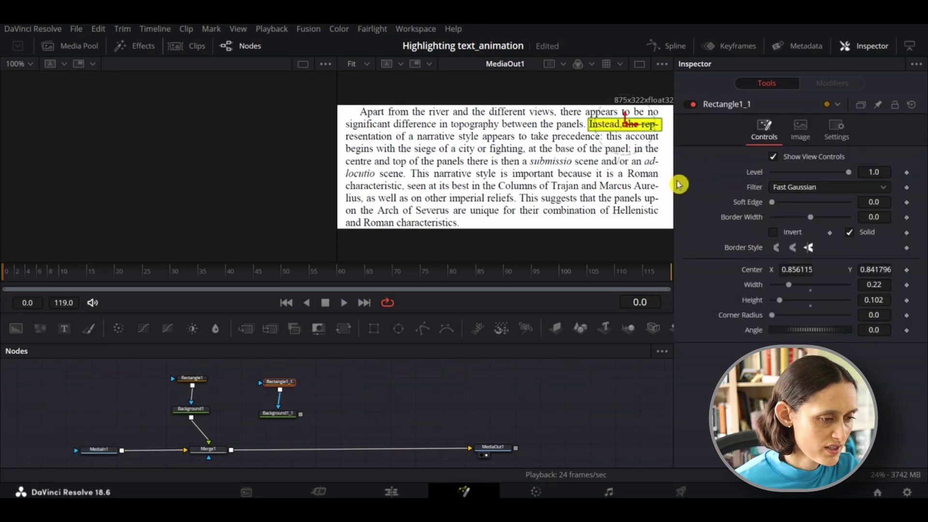
{"action": "left_click_drag", "start_coordinate": [625, 129], "coordinate": [458, 144]}
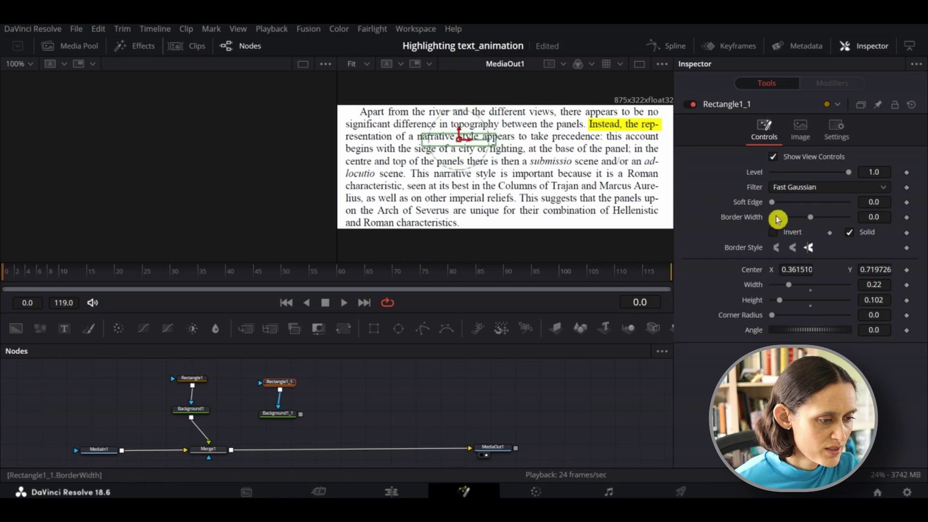
{"action": "left_click_drag", "start_coordinate": [788, 286], "coordinate": [832, 289]}
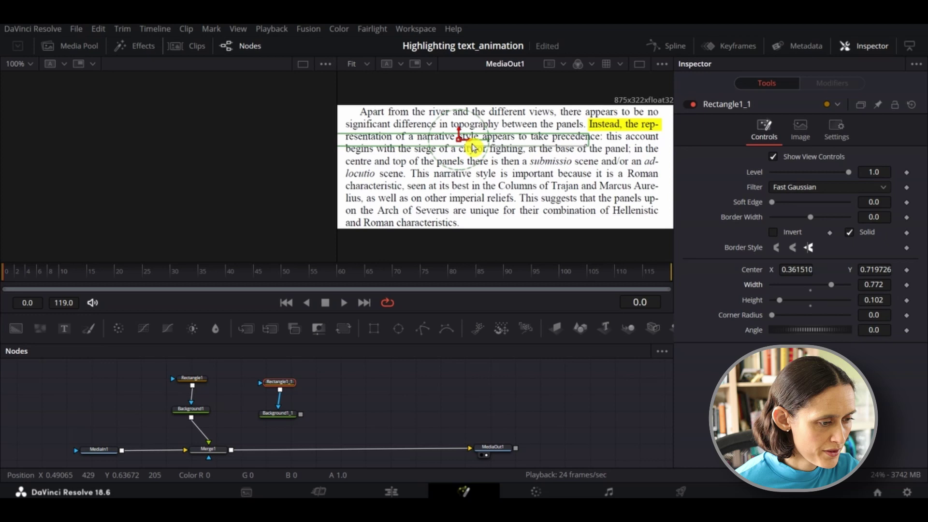
{"action": "left_click_drag", "start_coordinate": [465, 141], "coordinate": [477, 141]}
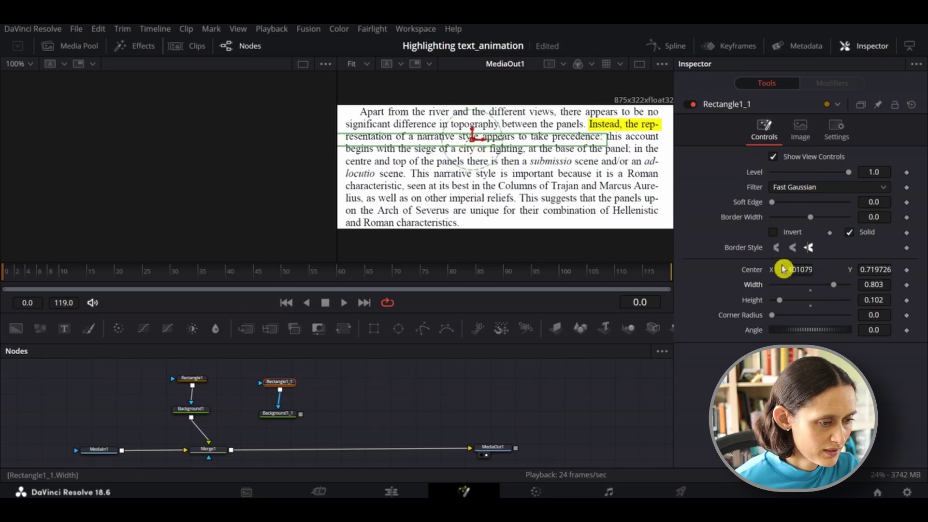
{"action": "left_click_drag", "start_coordinate": [473, 141], "coordinate": [480, 139]}
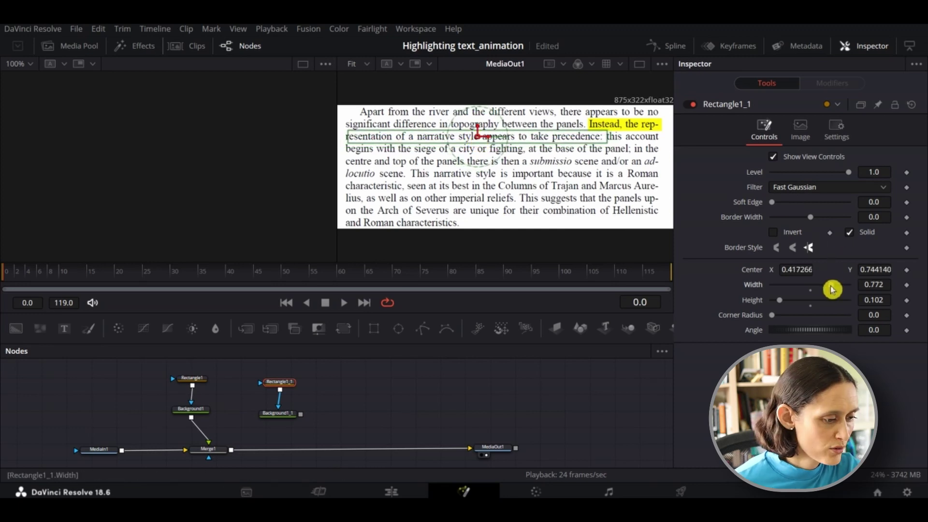
{"action": "left_click_drag", "start_coordinate": [482, 141], "coordinate": [477, 141]}
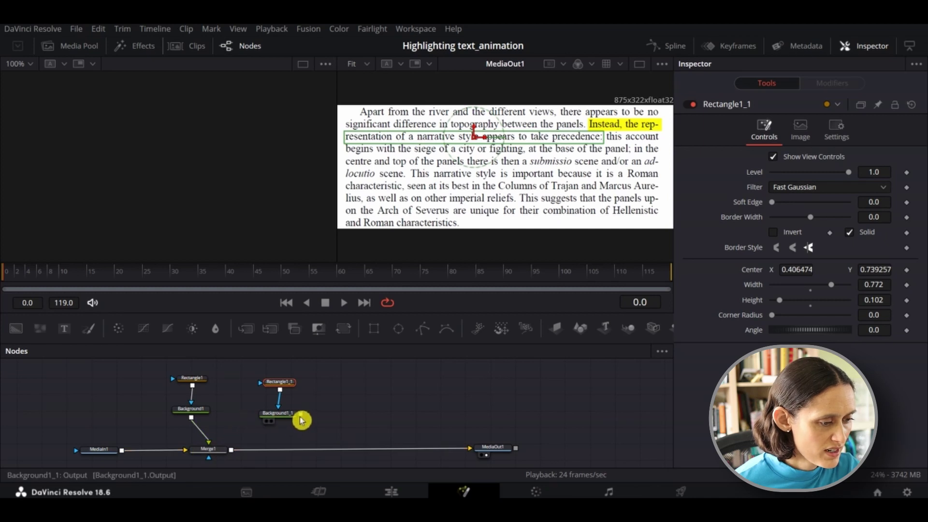
Merge Background1_1 into the composite as Merge2 in Darken mode, then add a Rectangle2 node
{"action": "left_click_drag", "start_coordinate": [300, 418], "coordinate": [236, 456]}
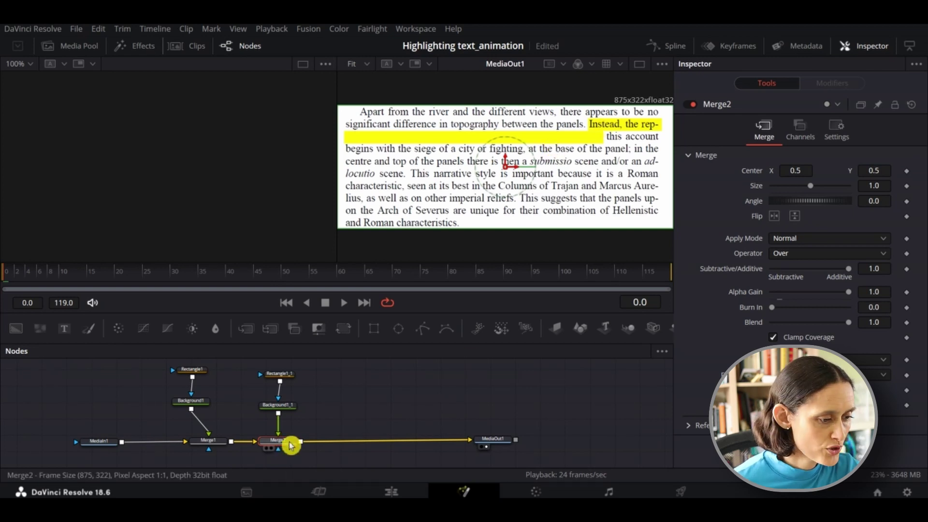
{"action": "left_click", "coordinate": [813, 245]}
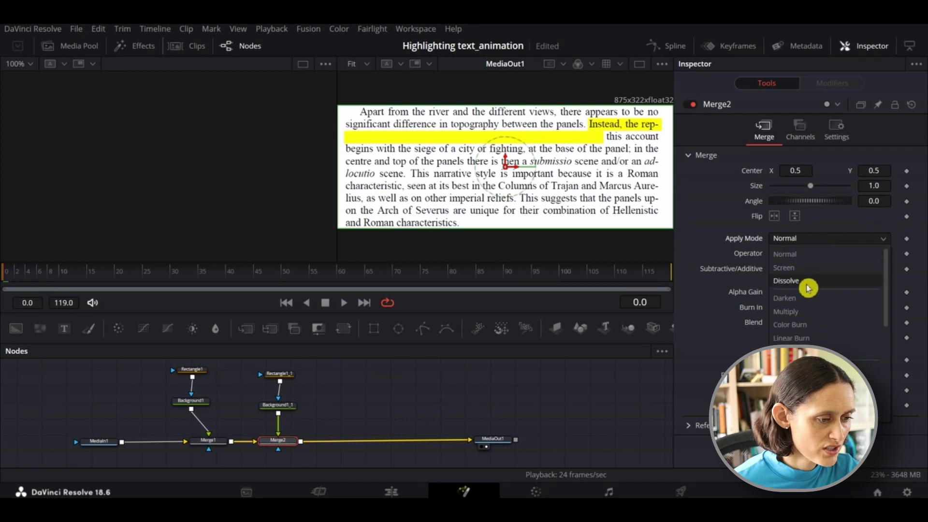
{"action": "left_click", "coordinate": [791, 303]}
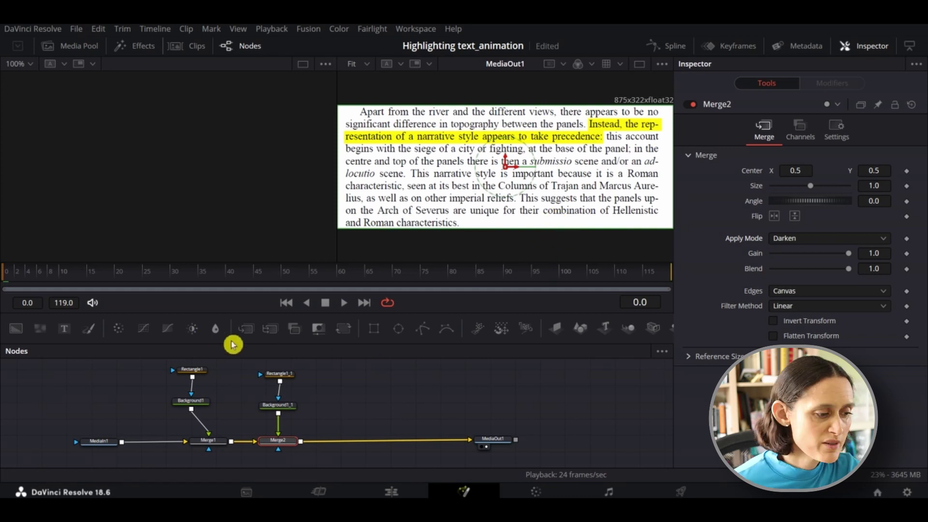
{"action": "left_click_drag", "start_coordinate": [379, 334], "coordinate": [254, 360]}
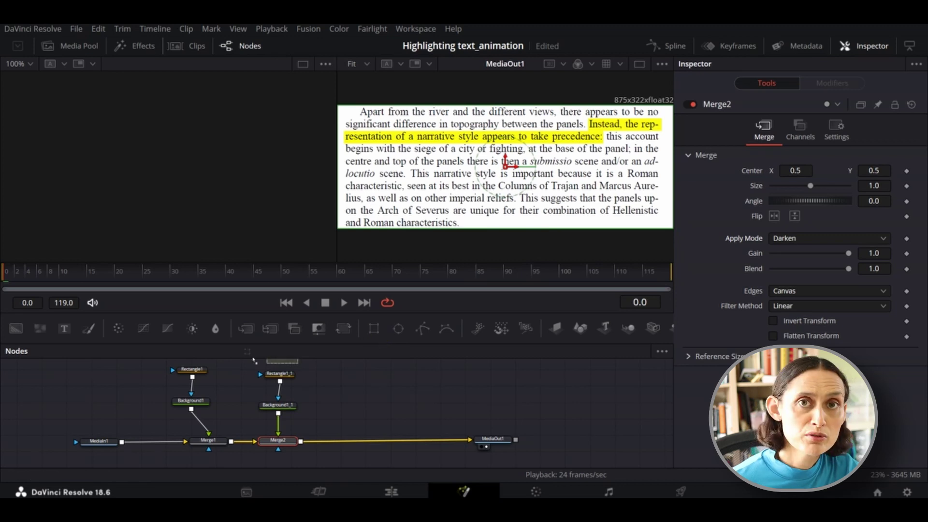
{"action": "left_click_drag", "start_coordinate": [130, 404], "coordinate": [130, 404]}
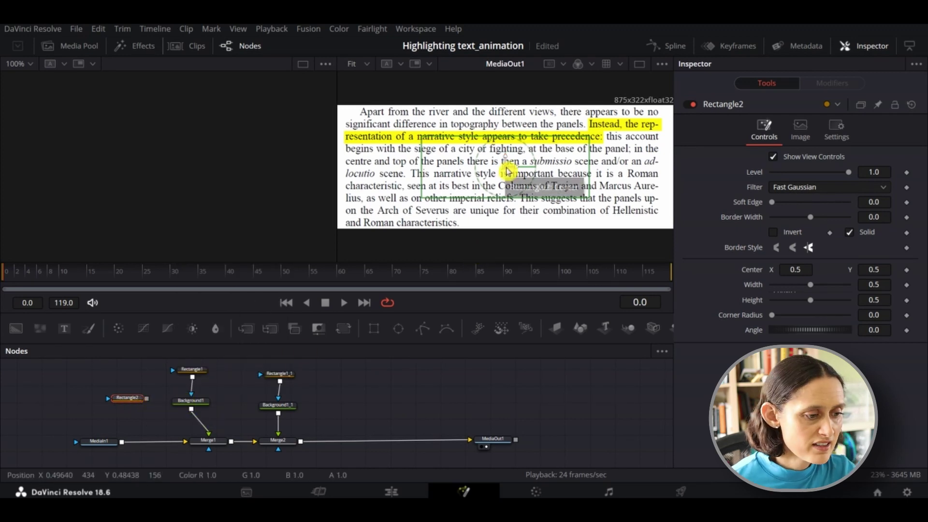
Size Rectangle2 to 0.236 by 0.134 over "Instead, the rep-" and connect it to Merge1's mask input
{"action": "left_click_drag", "start_coordinate": [506, 171], "coordinate": [583, 147]}
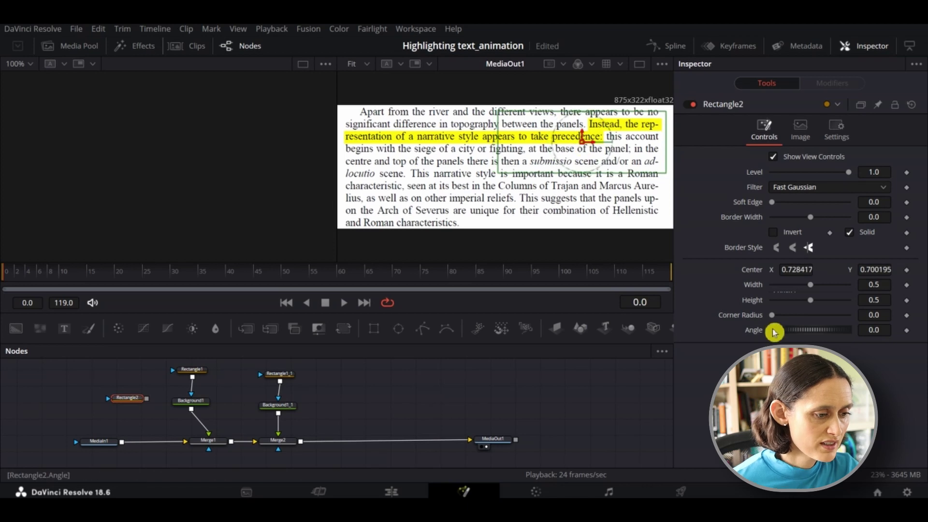
{"action": "left_click_drag", "start_coordinate": [815, 287], "coordinate": [782, 308]}
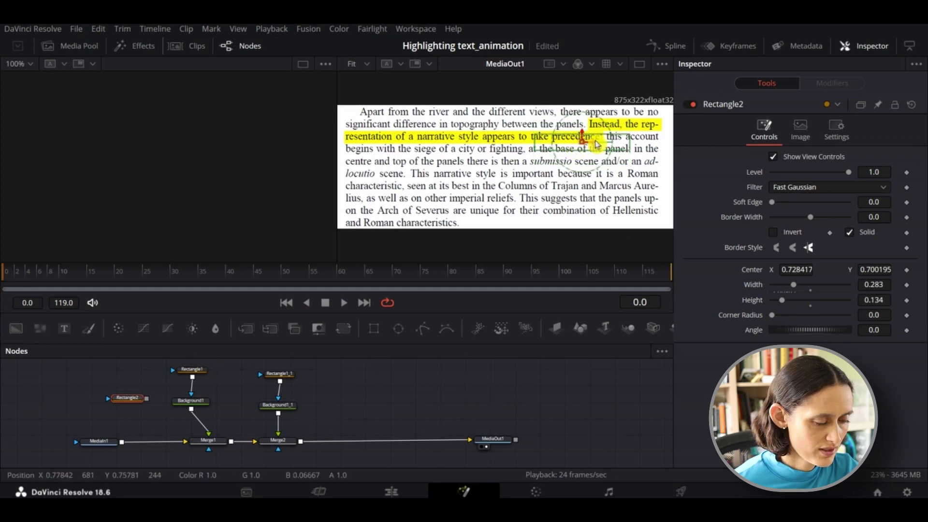
{"action": "left_click_drag", "start_coordinate": [582, 149], "coordinate": [629, 135]}
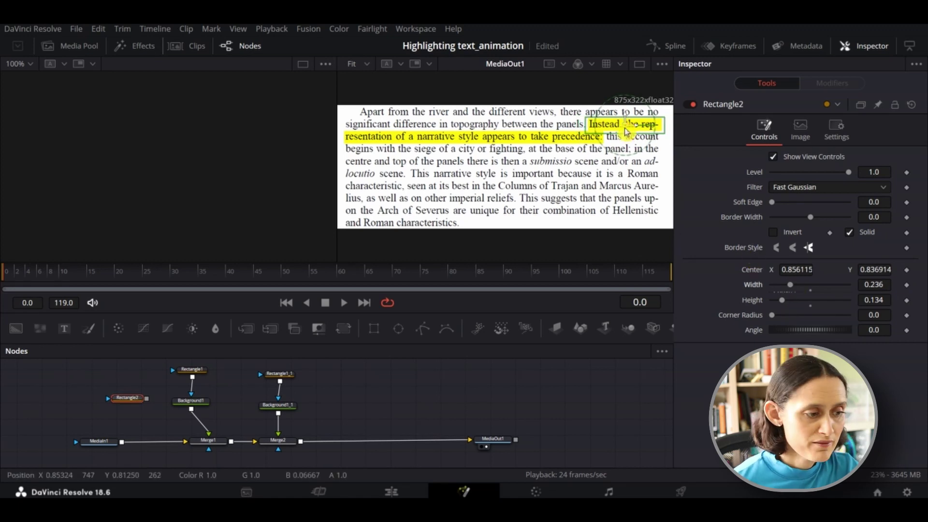
{"action": "left_click_drag", "start_coordinate": [625, 131], "coordinate": [624, 130]}
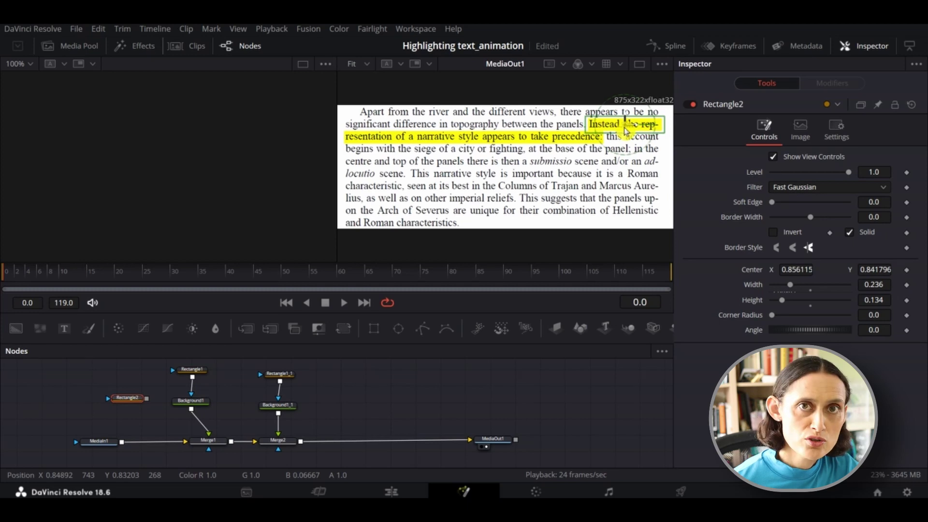
{"action": "left_click", "coordinate": [492, 297]}
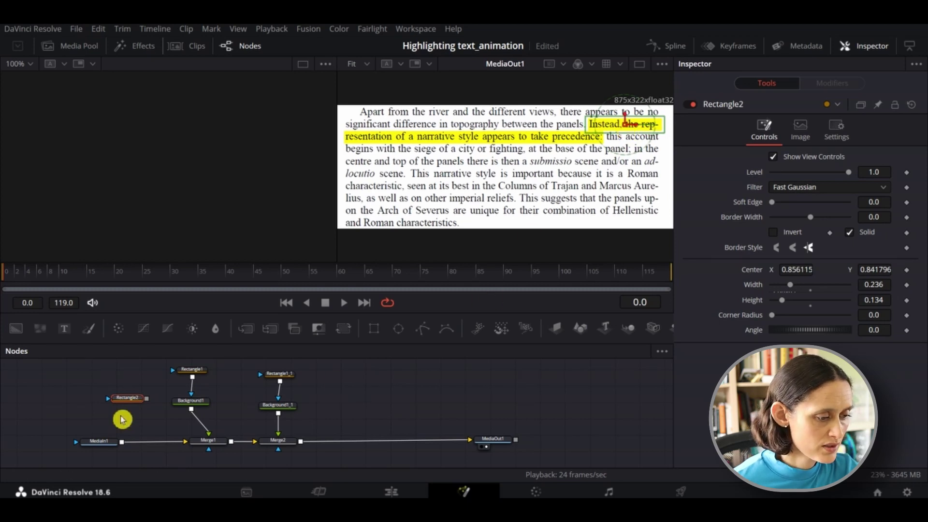
{"action": "left_click_drag", "start_coordinate": [151, 402], "coordinate": [208, 444]}
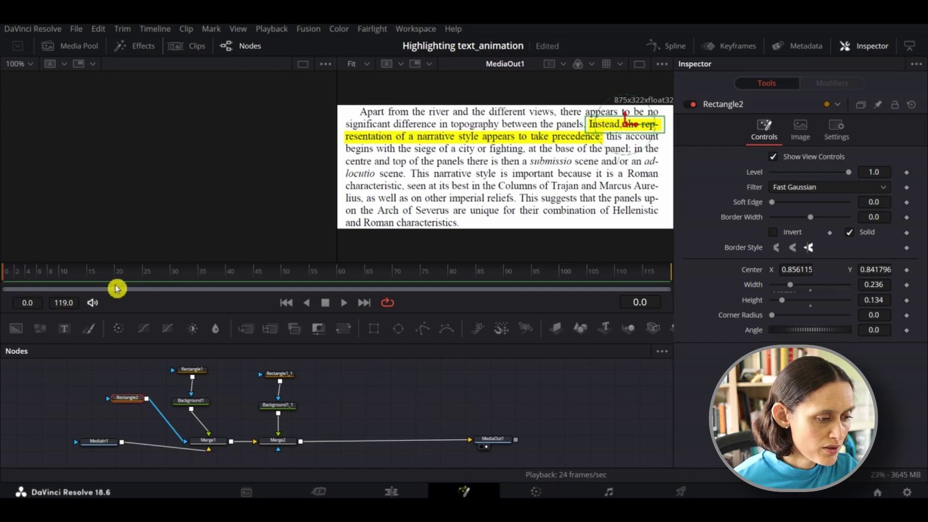
Keyframe Merge1's Center at frame 19, then at frame 0 slide it left to 0.257, 0.505
{"action": "left_click", "coordinate": [204, 443]}
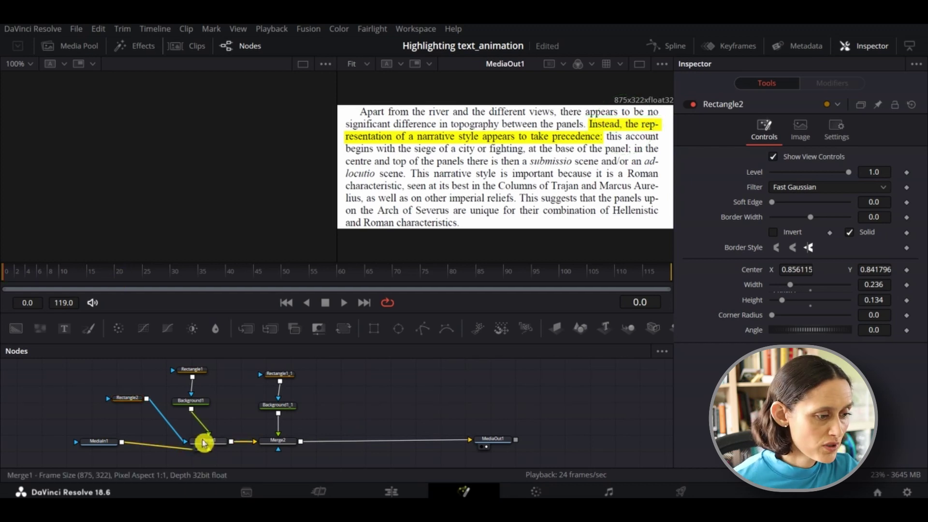
{"action": "left_click", "coordinate": [204, 444]}
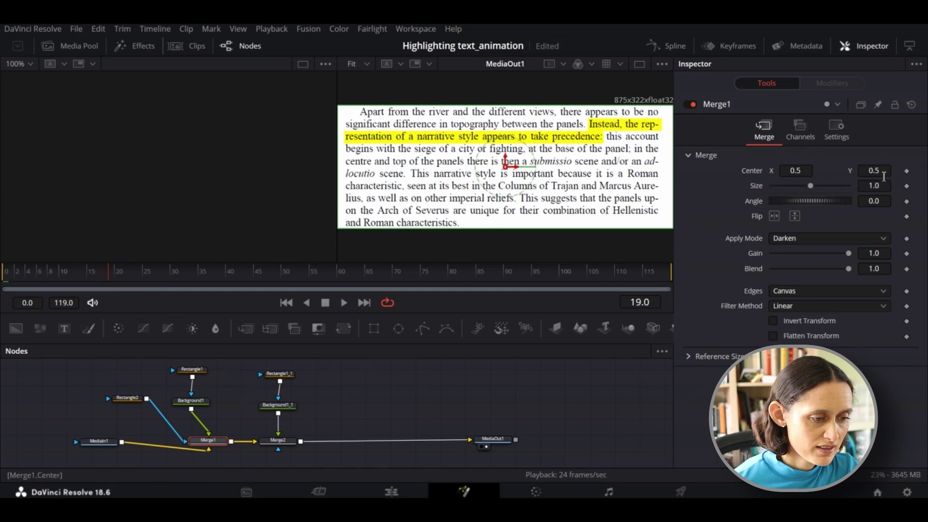
{"action": "left_click", "coordinate": [908, 176]}
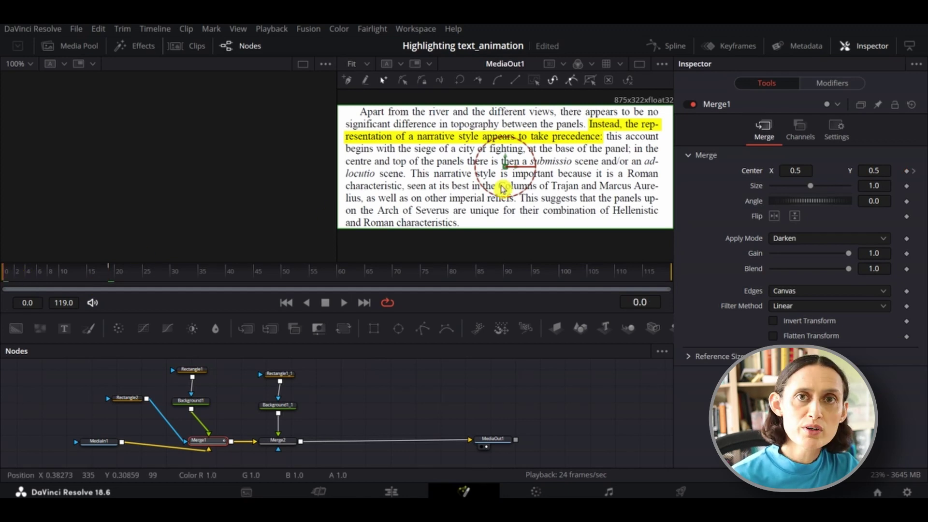
{"action": "left_click_drag", "start_coordinate": [508, 170], "coordinate": [426, 170]}
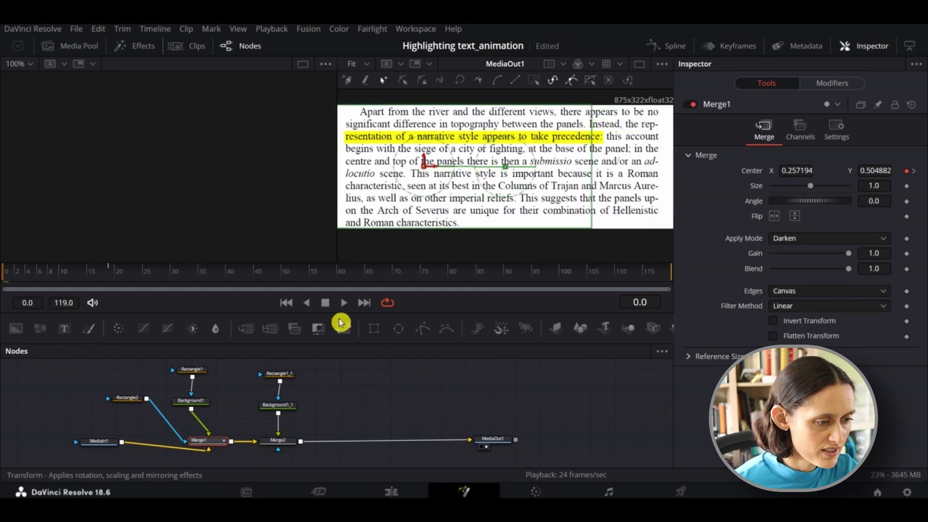
Play back the highlight slide-in animation and return to the first frame
{"action": "left_click", "coordinate": [344, 303]}
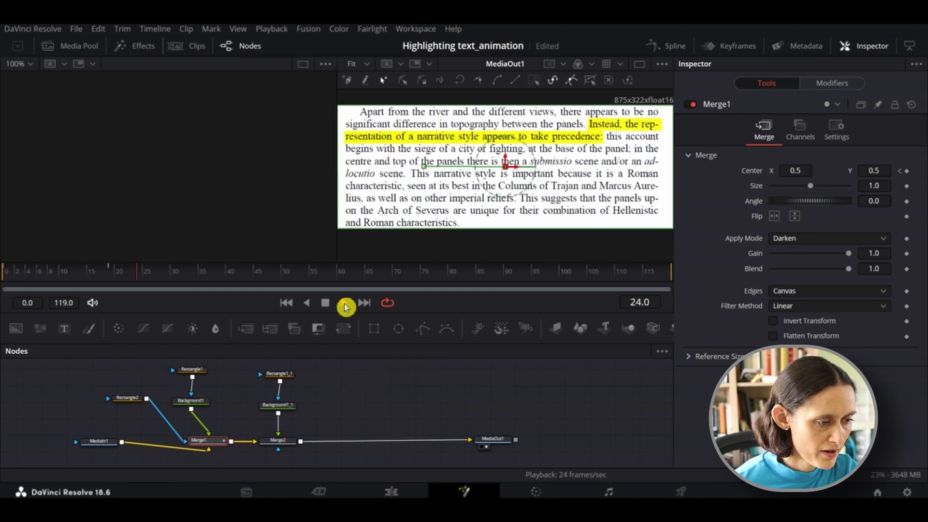
{"action": "left_click", "coordinate": [331, 304]}
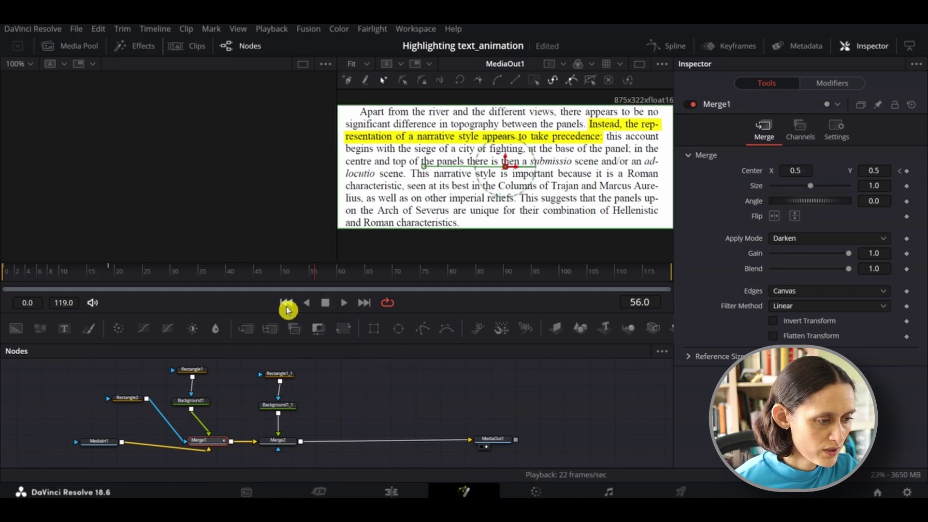
{"action": "left_click", "coordinate": [286, 303]}
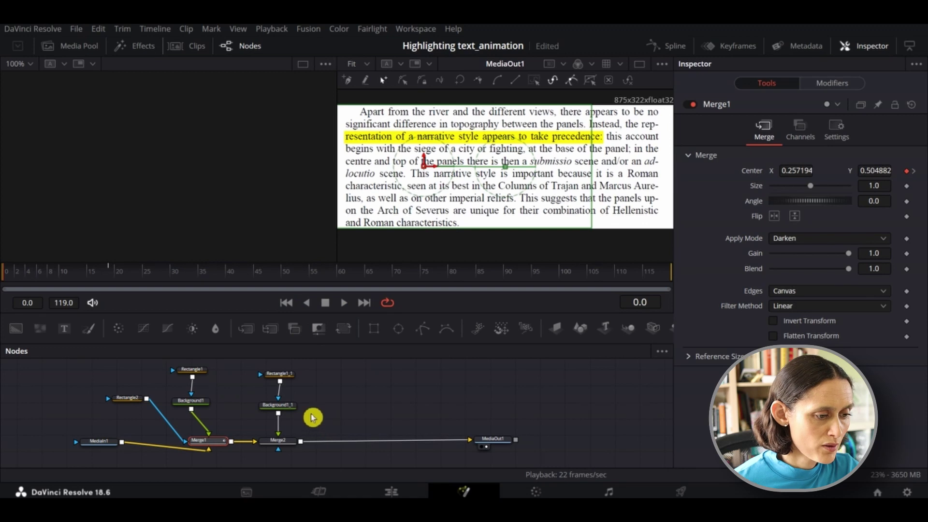
Rearrange the node graph and paste a copy of Rectangle2 as Rectangle2_1
{"action": "left_click_drag", "start_coordinate": [288, 406], "coordinate": [316, 409]}
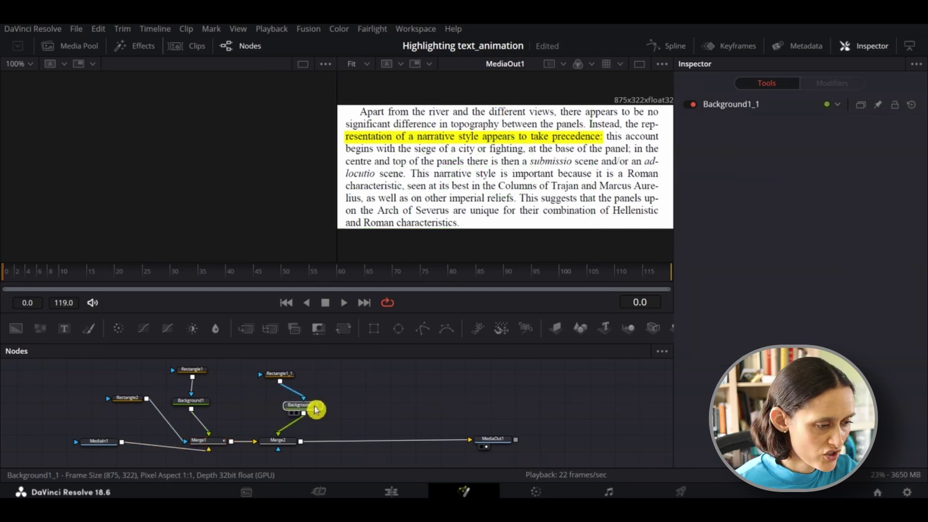
{"action": "left_click_drag", "start_coordinate": [283, 373], "coordinate": [307, 378]}
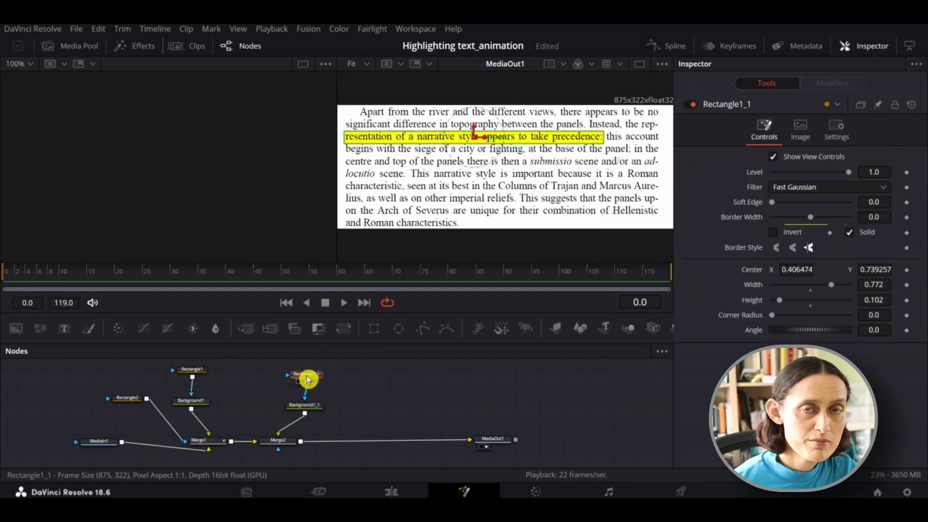
{"action": "left_click", "coordinate": [136, 399]}
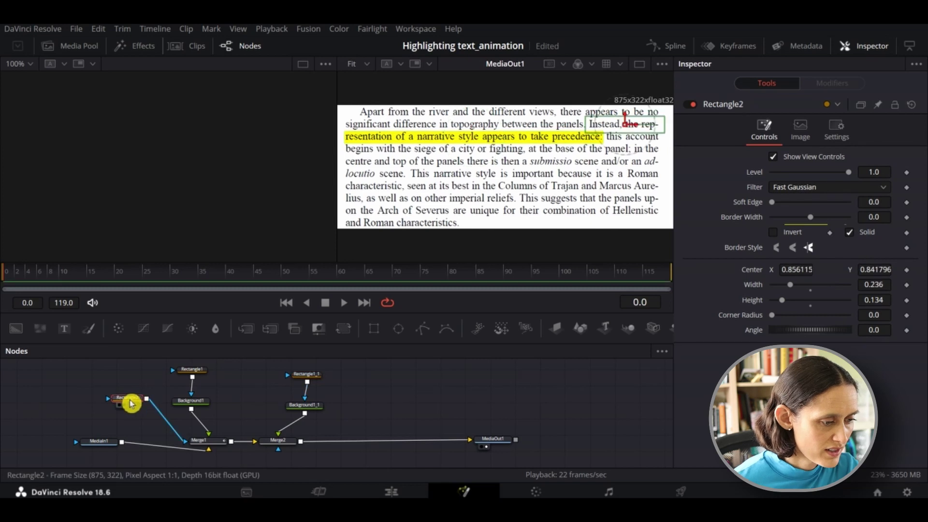
{"action": "left_click", "coordinate": [253, 410]}
{"action": "key", "text": "ctrl+v"}
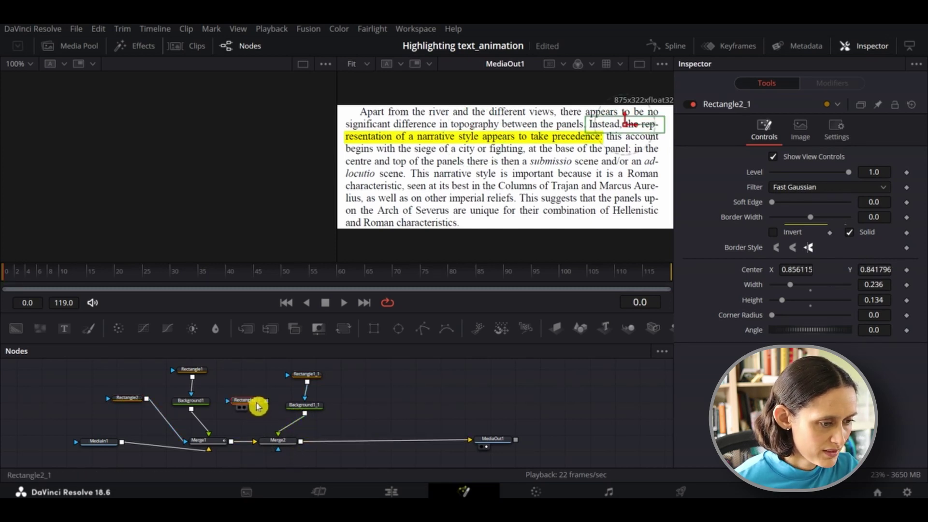
{"action": "left_click_drag", "start_coordinate": [261, 404], "coordinate": [264, 407]}
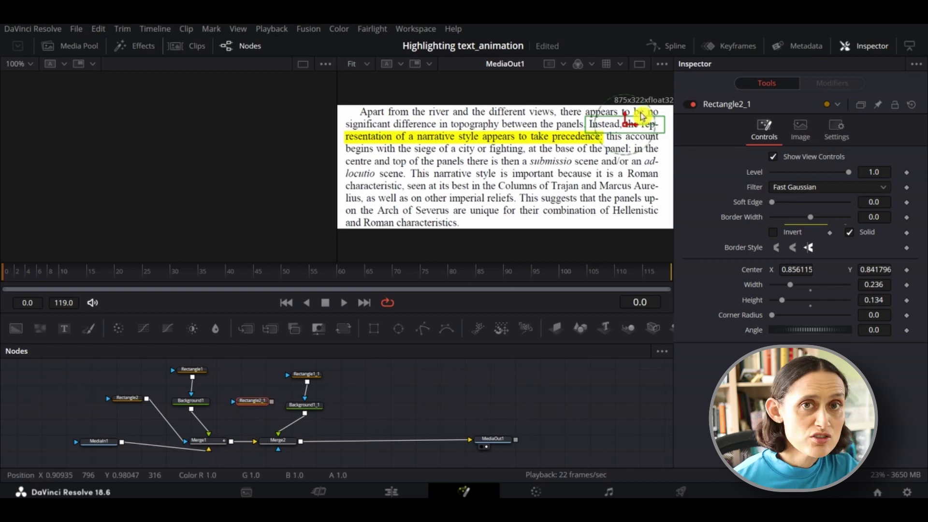
Move Rectangle2_1 onto the second line and widen it to about 0.787 by 0.134
{"action": "left_click_drag", "start_coordinate": [626, 128], "coordinate": [486, 139]}
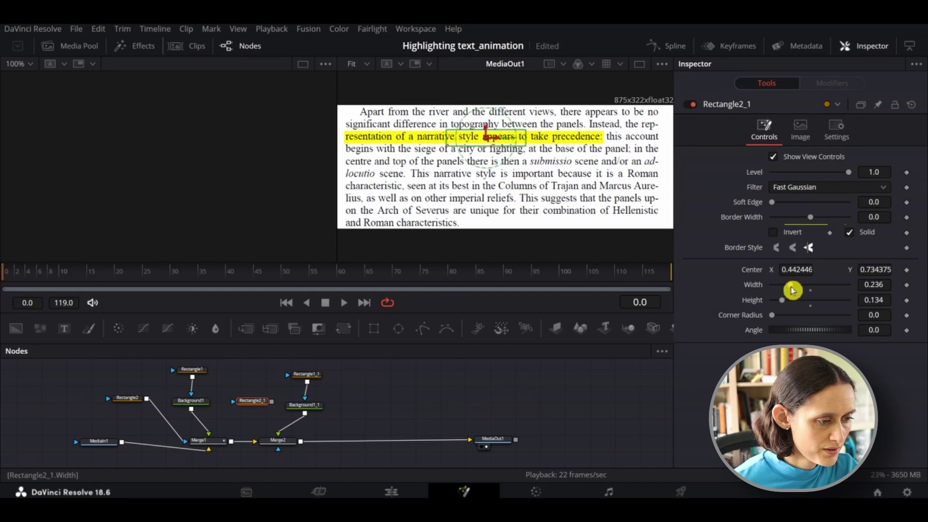
{"action": "left_click_drag", "start_coordinate": [792, 290], "coordinate": [830, 278]}
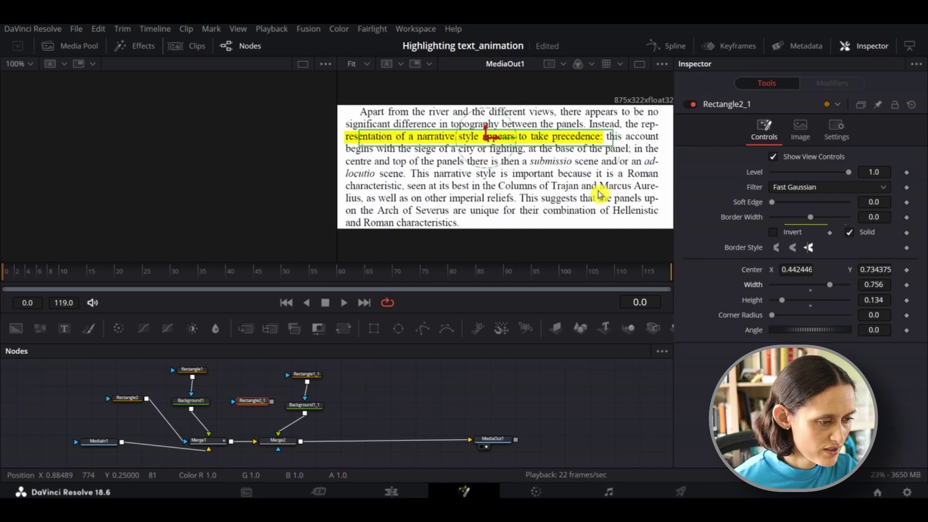
{"action": "left_click_drag", "start_coordinate": [487, 142], "coordinate": [476, 141]}
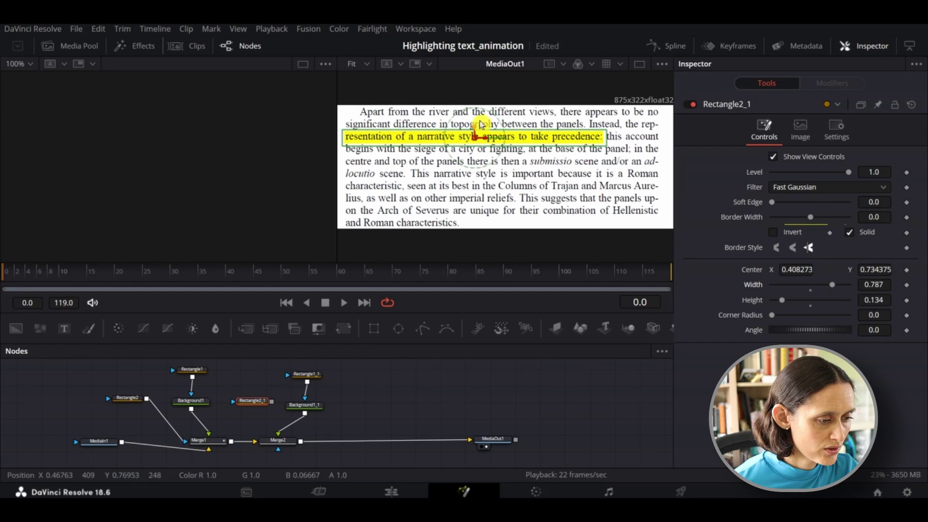
Nudge Rectangle2_1 up over the second line and connect it to Merge2's mask input
{"action": "left_click_drag", "start_coordinate": [476, 140], "coordinate": [476, 139]}
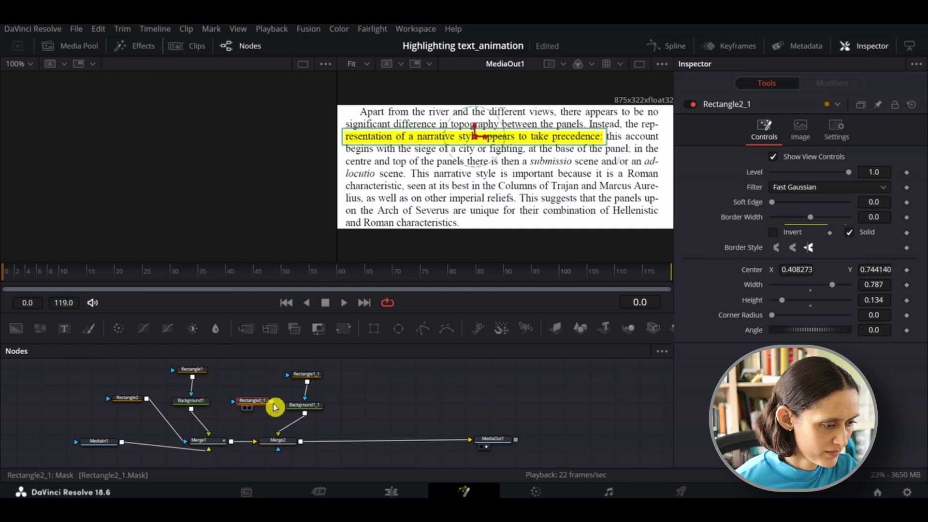
{"action": "left_click_drag", "start_coordinate": [273, 411], "coordinate": [274, 443]}
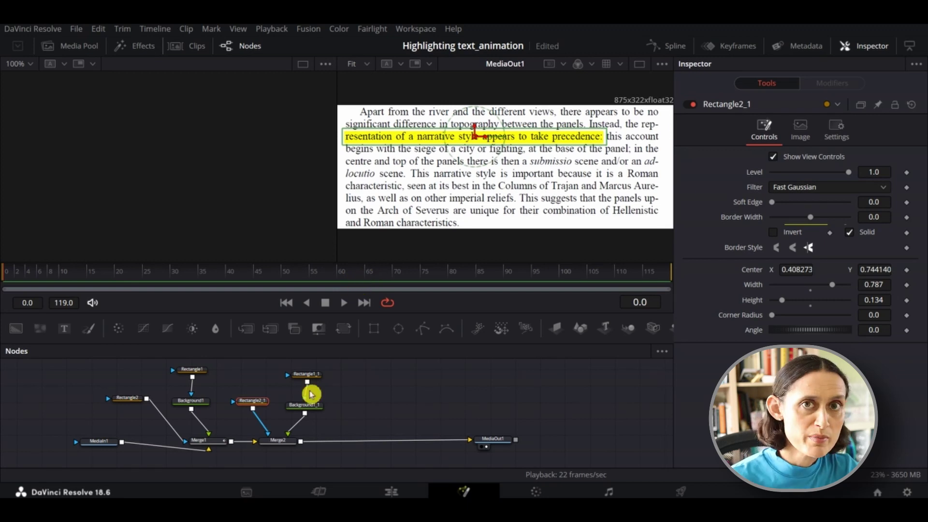
{"action": "left_click", "coordinate": [284, 444]}
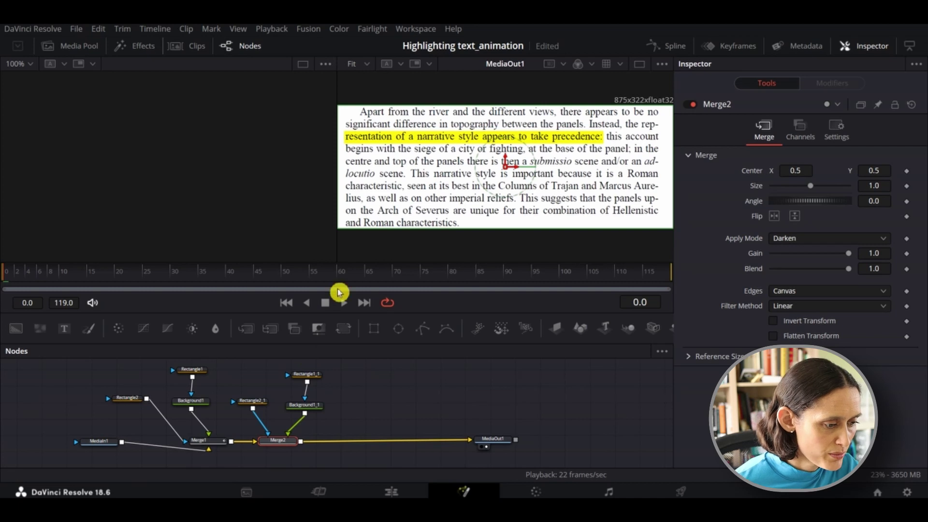
Keyframe Merge2 Center at frame 64, then at frame 19 slide it to -0.28776, 0.5
{"action": "left_click", "coordinate": [364, 282]}
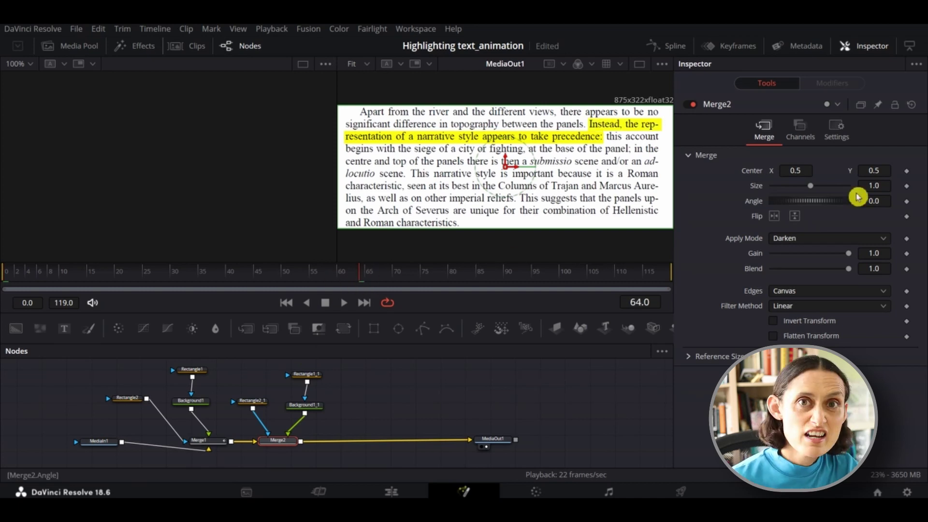
{"action": "left_click", "coordinate": [908, 174]}
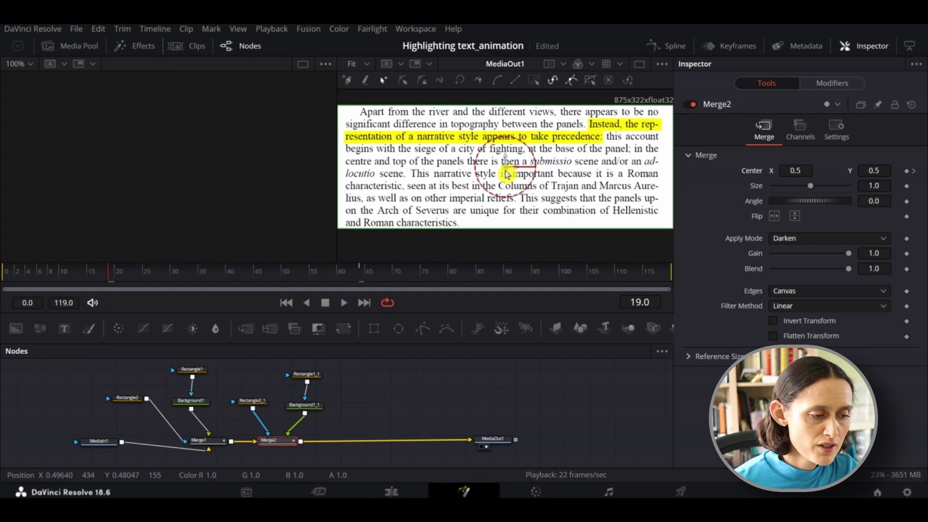
{"action": "left_click_drag", "start_coordinate": [506, 174], "coordinate": [240, 175]}
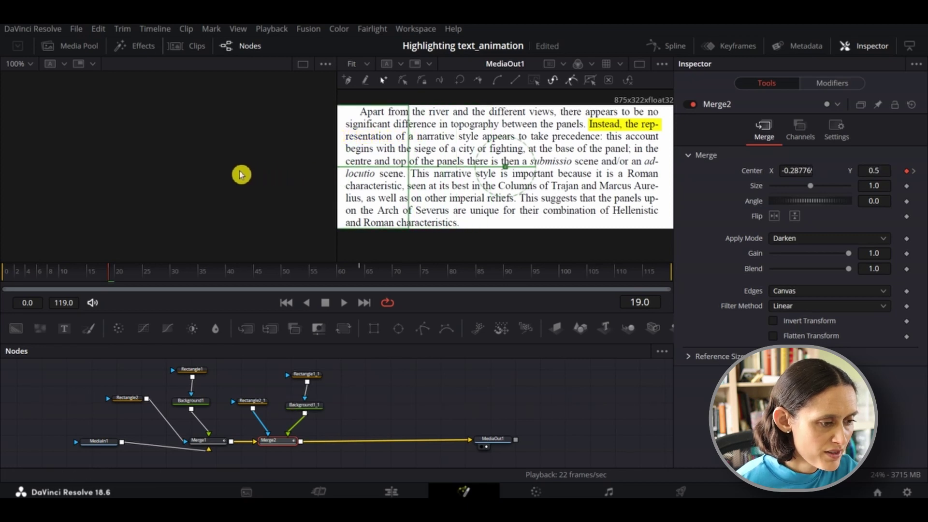
{"action": "left_click", "coordinate": [286, 303]}
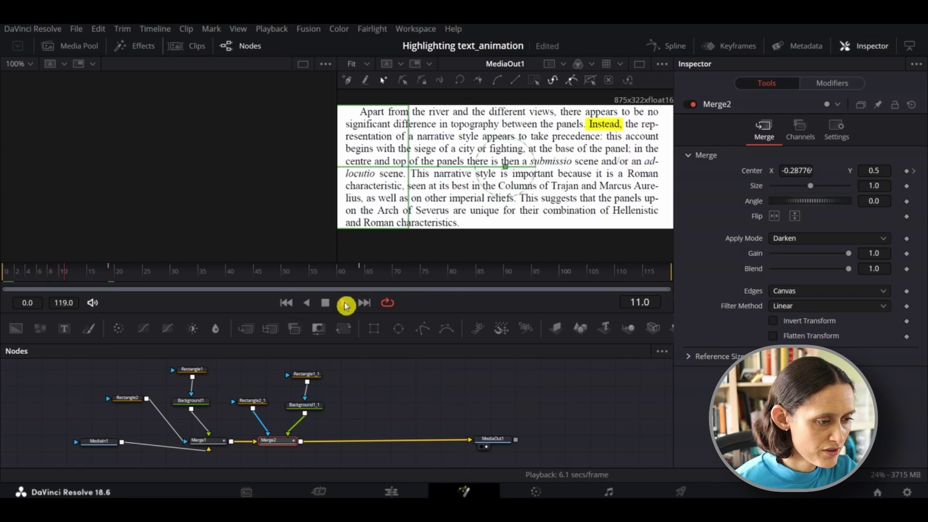